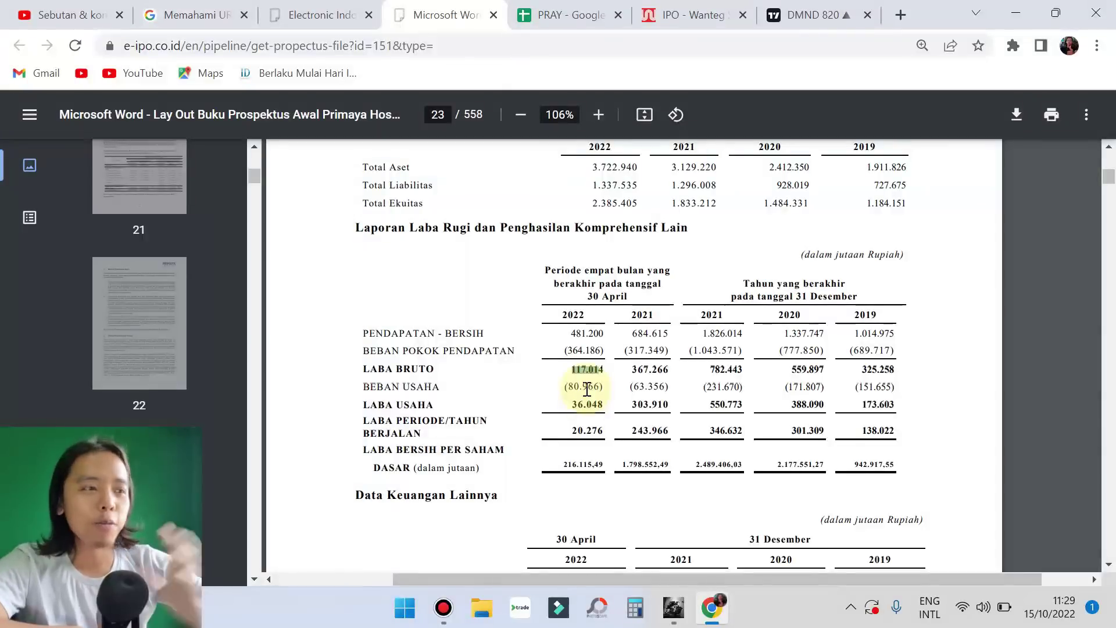
- Review the prospectus's financial tables and switch to the PRAY spreadsheet to examine the PRAY, MIKA and SILO column headings
{"action": "scroll", "coordinate": [601, 391], "scroll_direction": "down", "scroll_amount": 9}
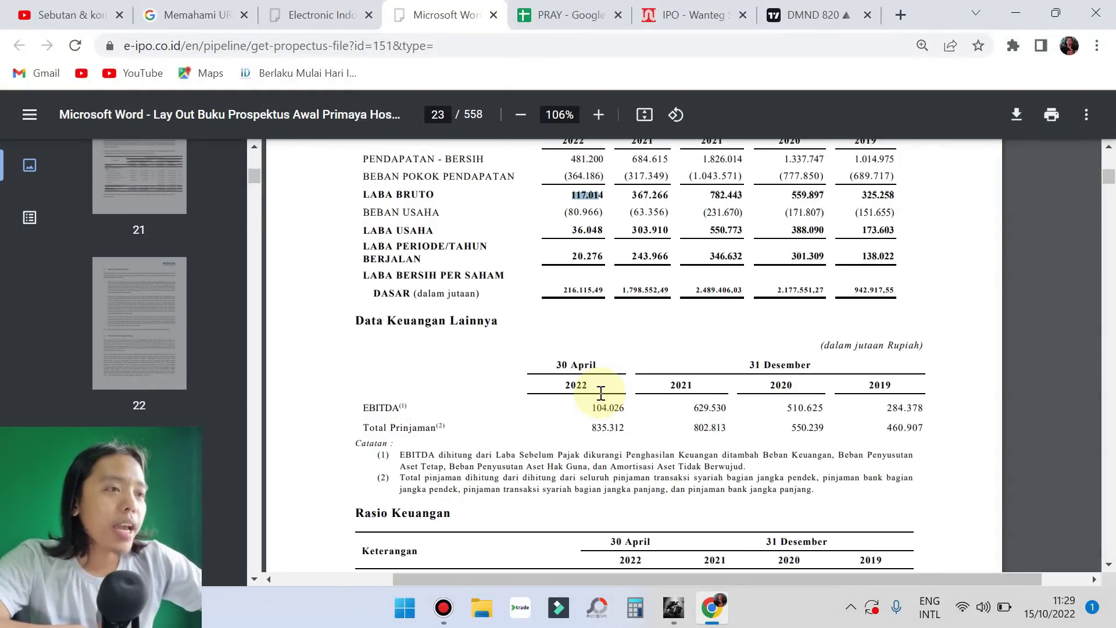
{"action": "scroll", "coordinate": [601, 393], "scroll_direction": "up", "scroll_amount": 9}
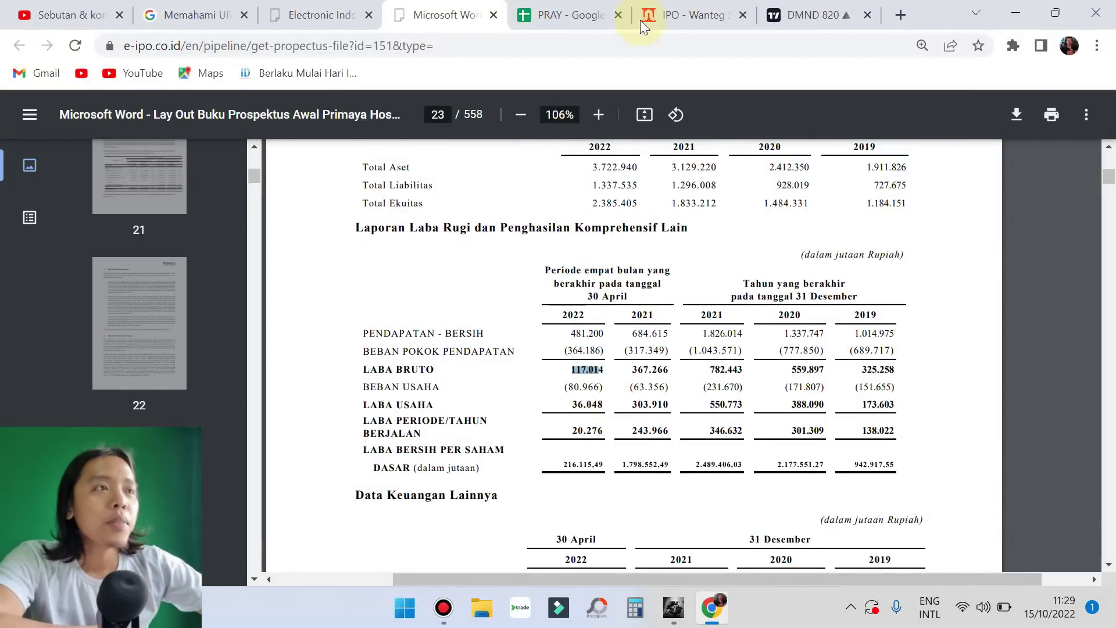
{"action": "left_click", "coordinate": [811, 7]}
{"action": "left_click", "coordinate": [552, 15]}
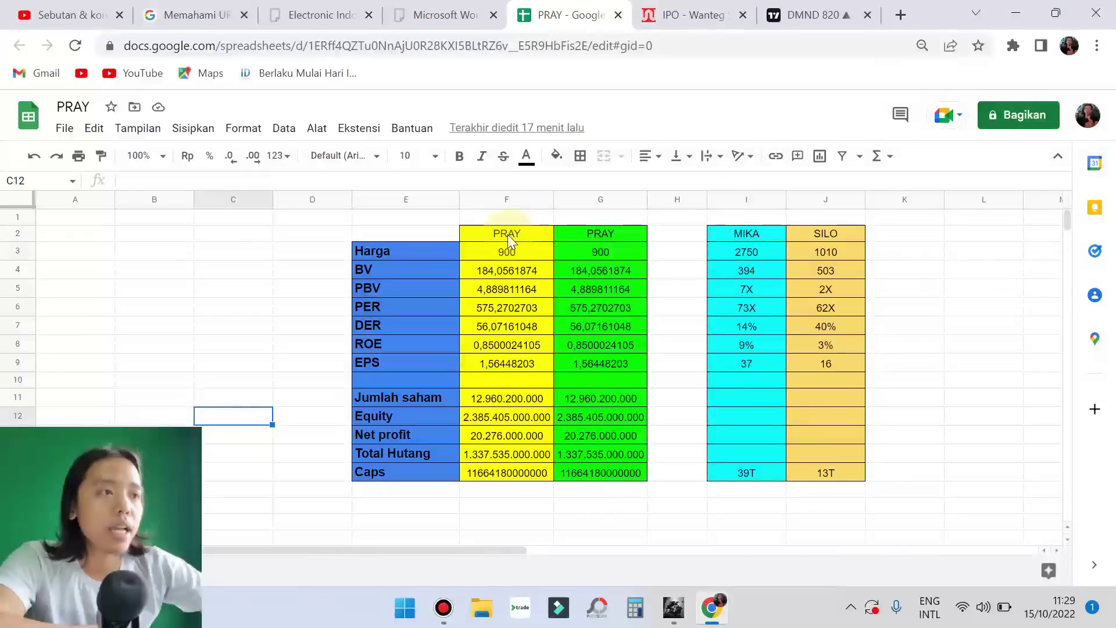
{"action": "left_click_drag", "start_coordinate": [499, 235], "coordinate": [601, 230]}
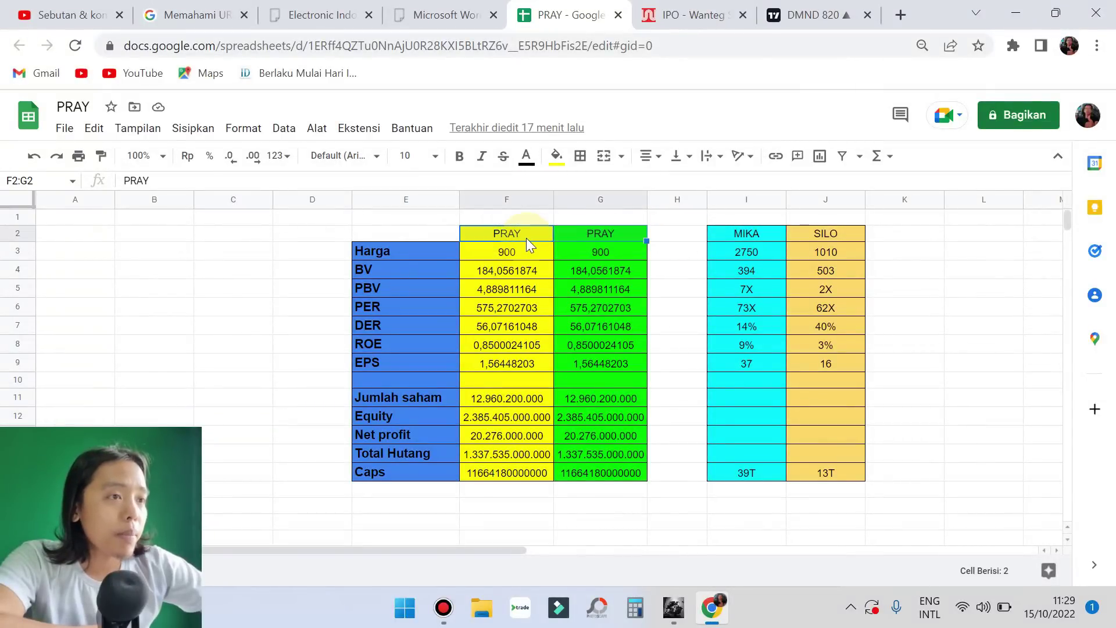
{"action": "left_click", "coordinate": [748, 238]}
{"action": "left_click", "coordinate": [837, 232]}
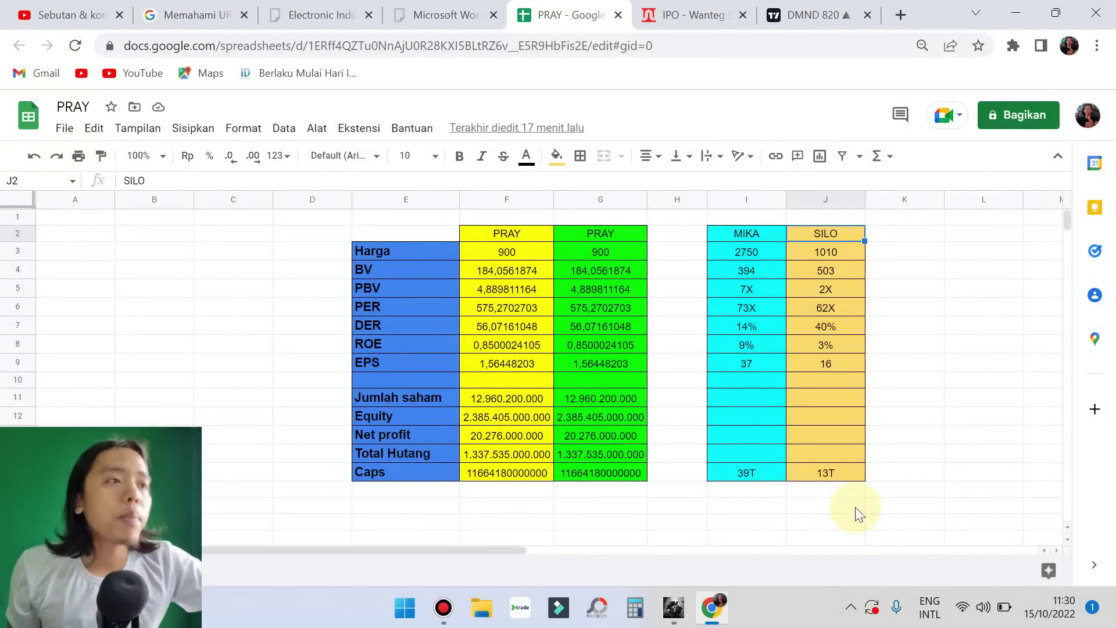
- Set the share price (Harga) in the green PRAY column to 950
{"action": "left_click", "coordinate": [599, 248]}
{"action": "left_click", "coordinate": [134, 180]}
{"action": "key", "text": "BackSpace"}
{"action": "type", "text": "5"}
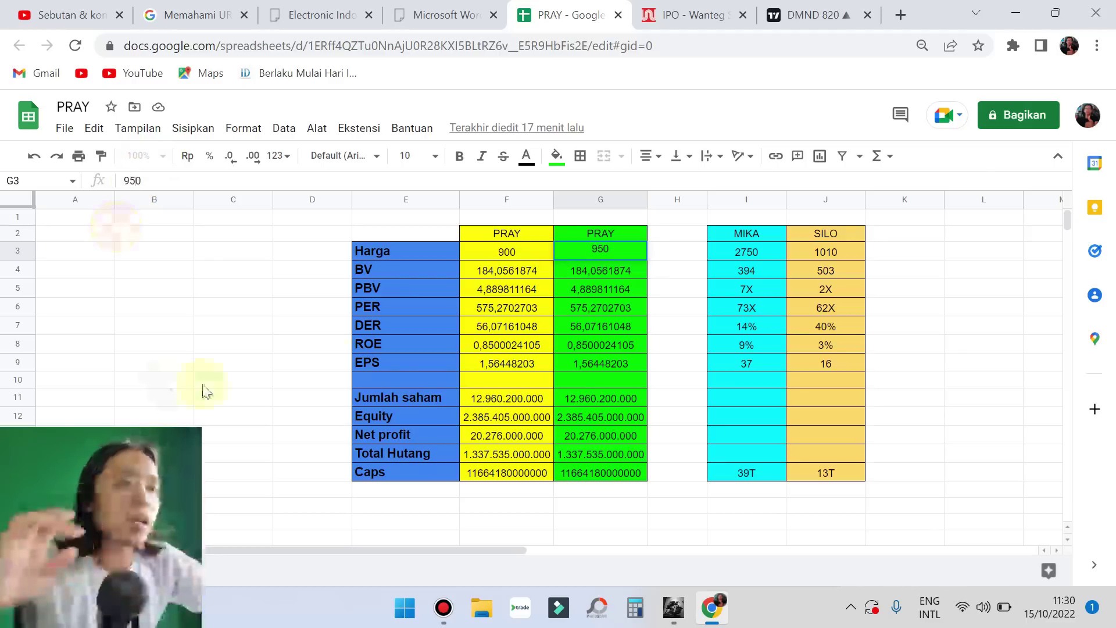
{"action": "left_click", "coordinate": [575, 361]}
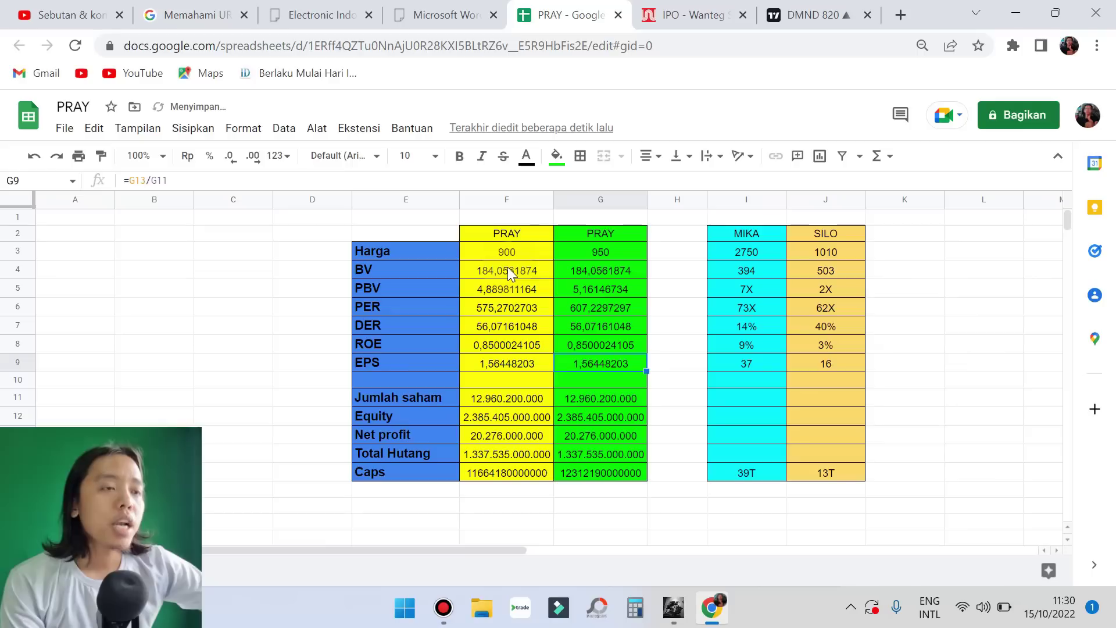
- Check the BV of both PRAY columns, and look up MTMH's PBV in Stock Focus in the trading application
{"action": "left_click_drag", "start_coordinate": [493, 273], "coordinate": [622, 273]}
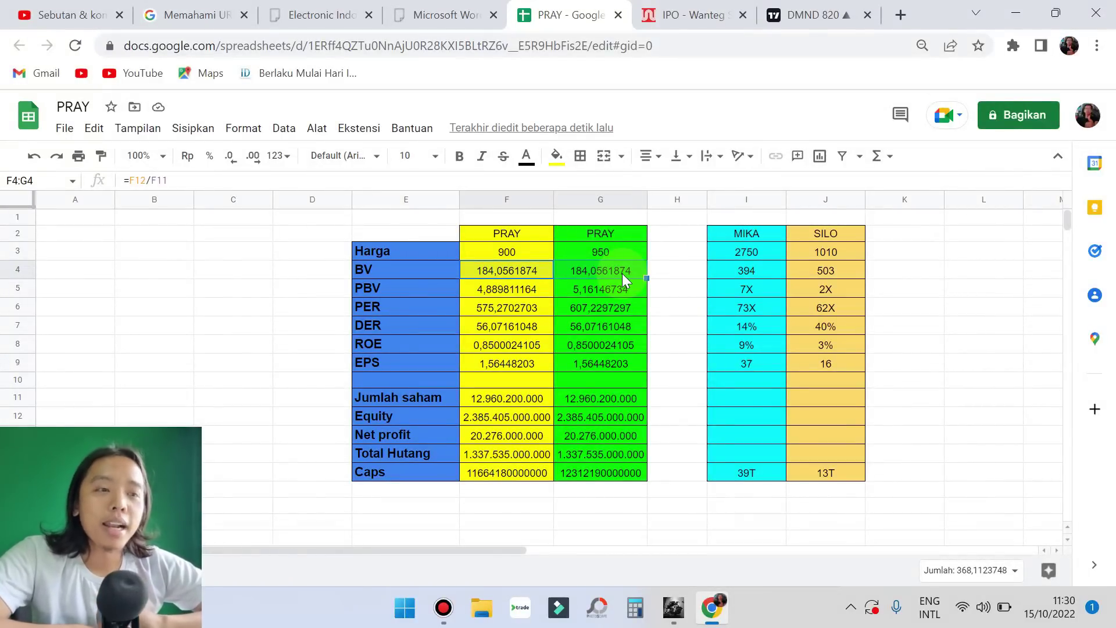
{"action": "left_click", "coordinate": [672, 610]}
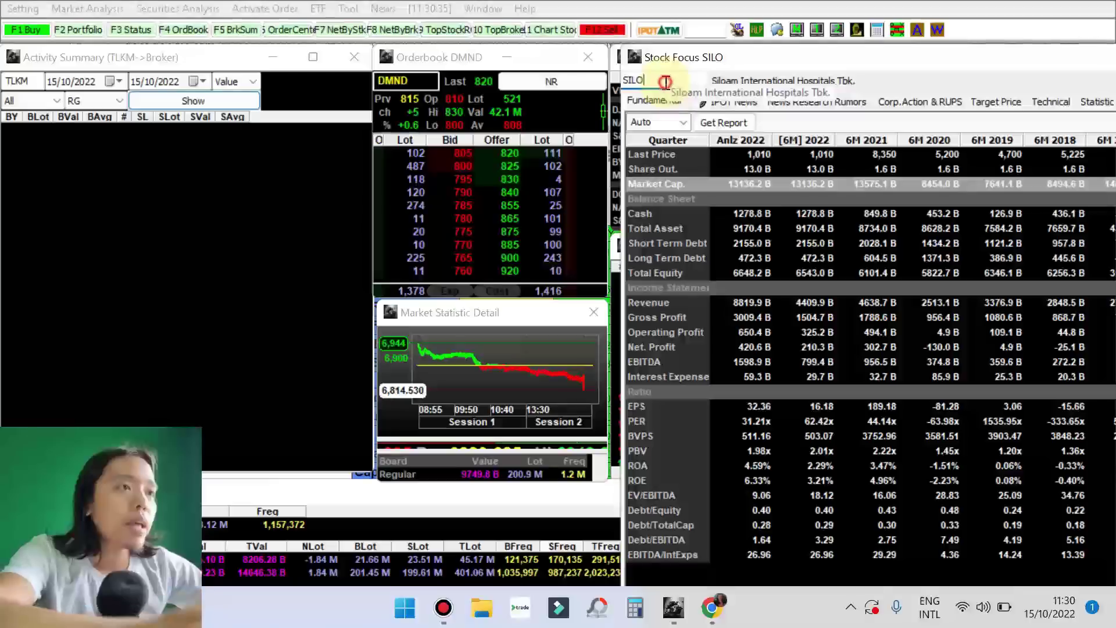
{"action": "type", "text": "MTMH"}
{"action": "key", "text": "Return"}
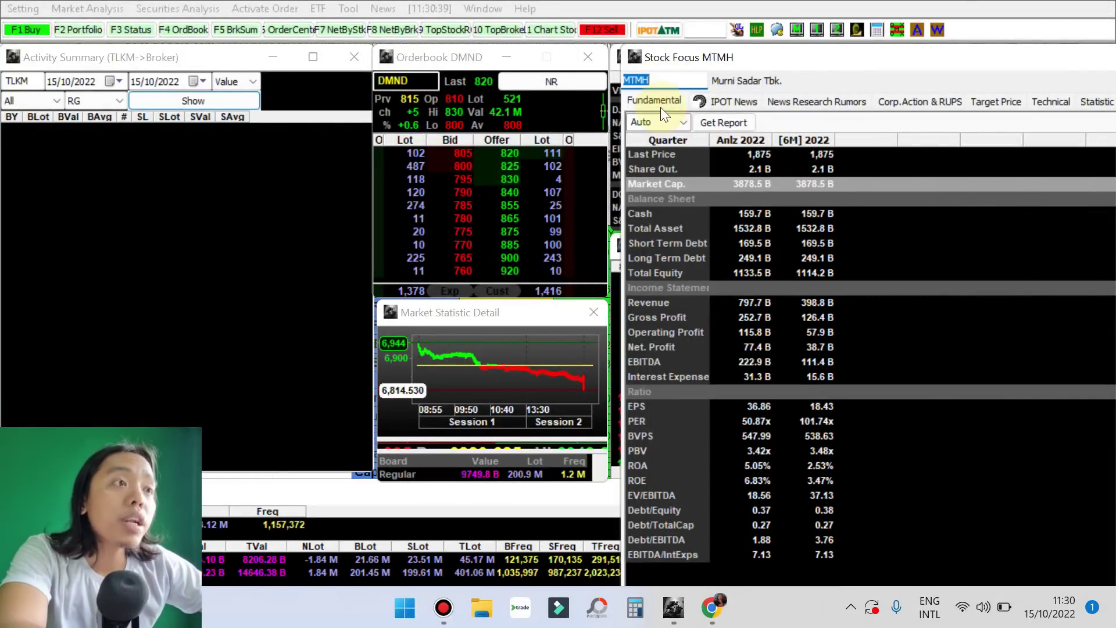
{"action": "left_click", "coordinate": [828, 453]}
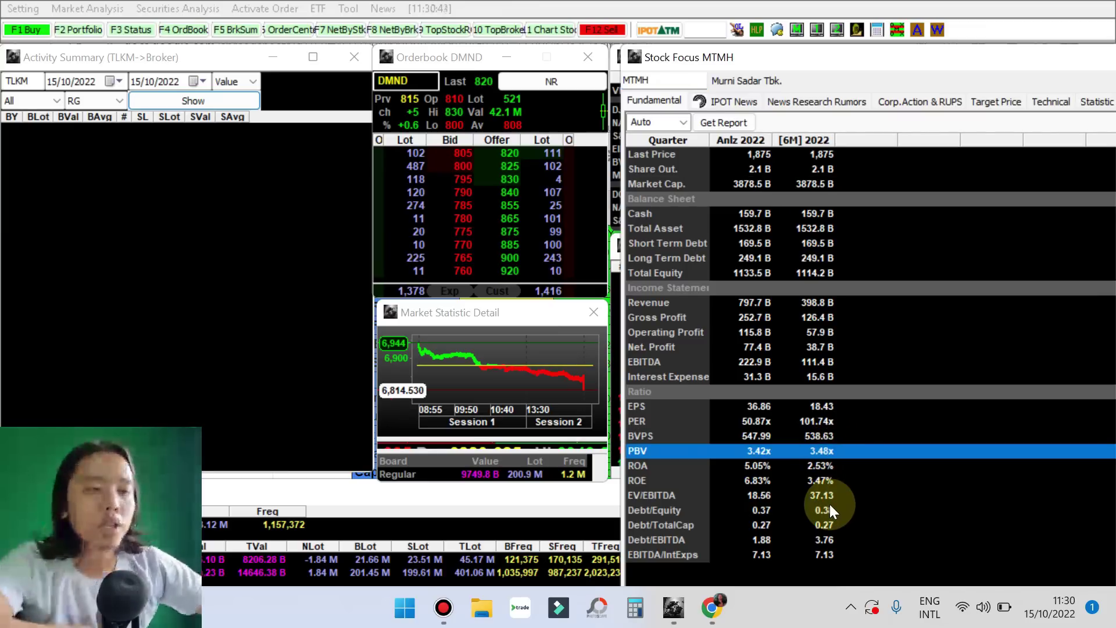
{"action": "left_click", "coordinate": [900, 60]}
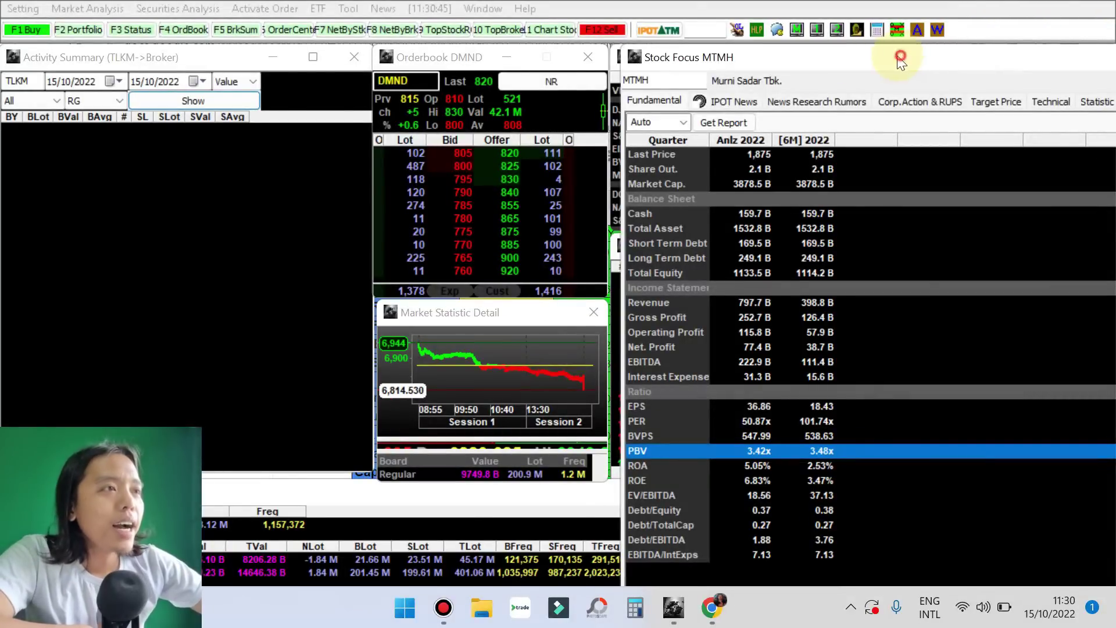
{"action": "left_click", "coordinate": [1051, 67]}
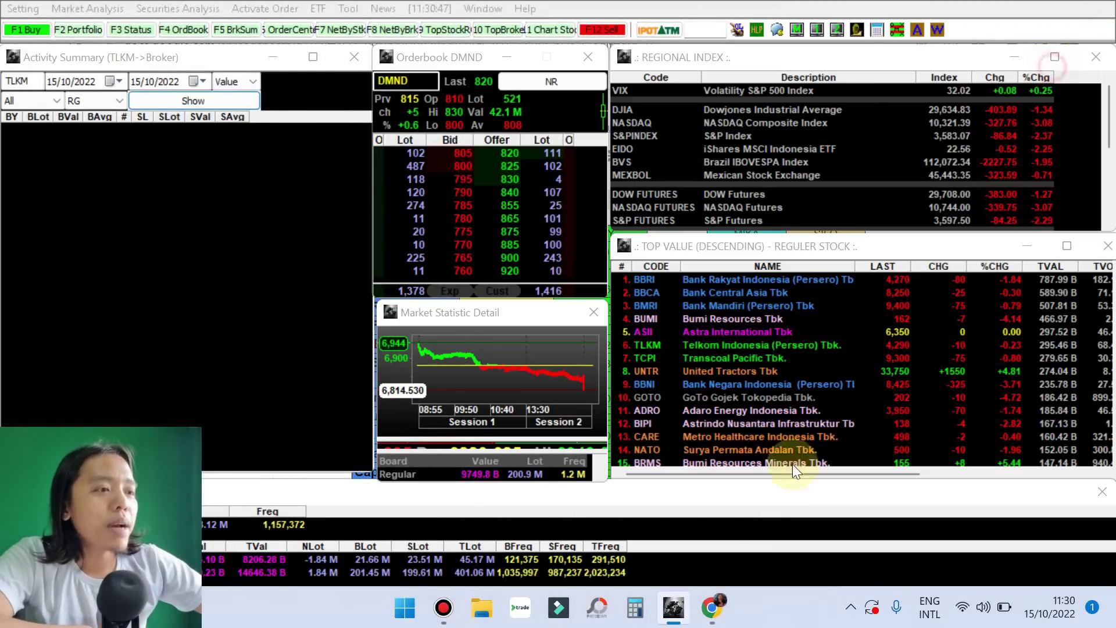
- Return to the PRAY spreadsheet and compare the PBV of both PRAY columns with MIKA and SILO
{"action": "left_click", "coordinate": [715, 613]}
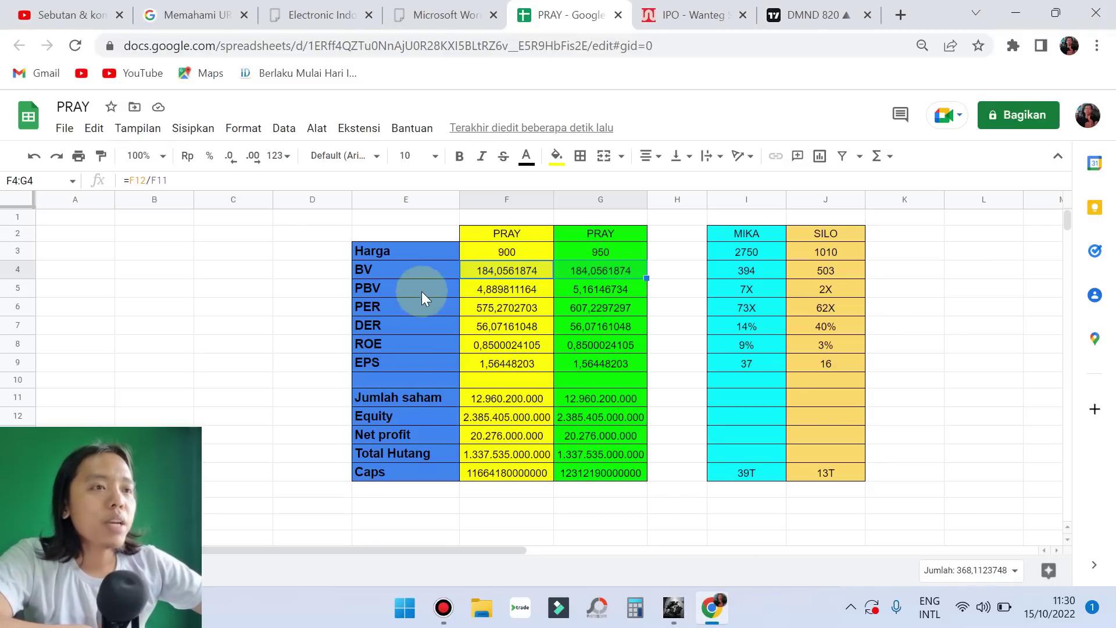
{"action": "left_click_drag", "start_coordinate": [508, 288], "coordinate": [593, 290]}
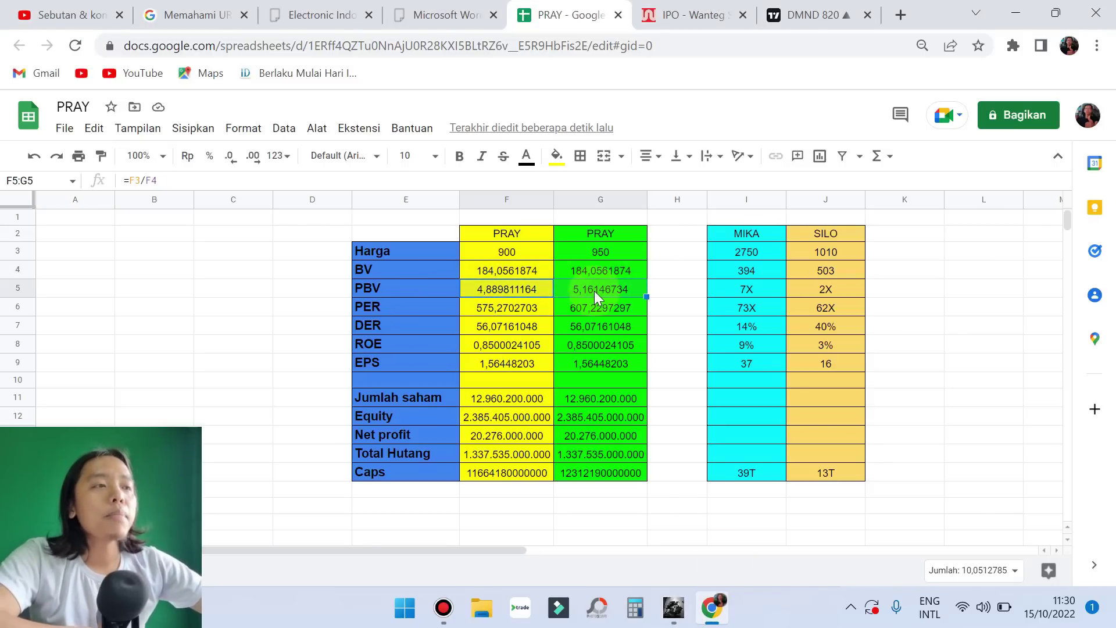
{"action": "left_click", "coordinate": [746, 290]}
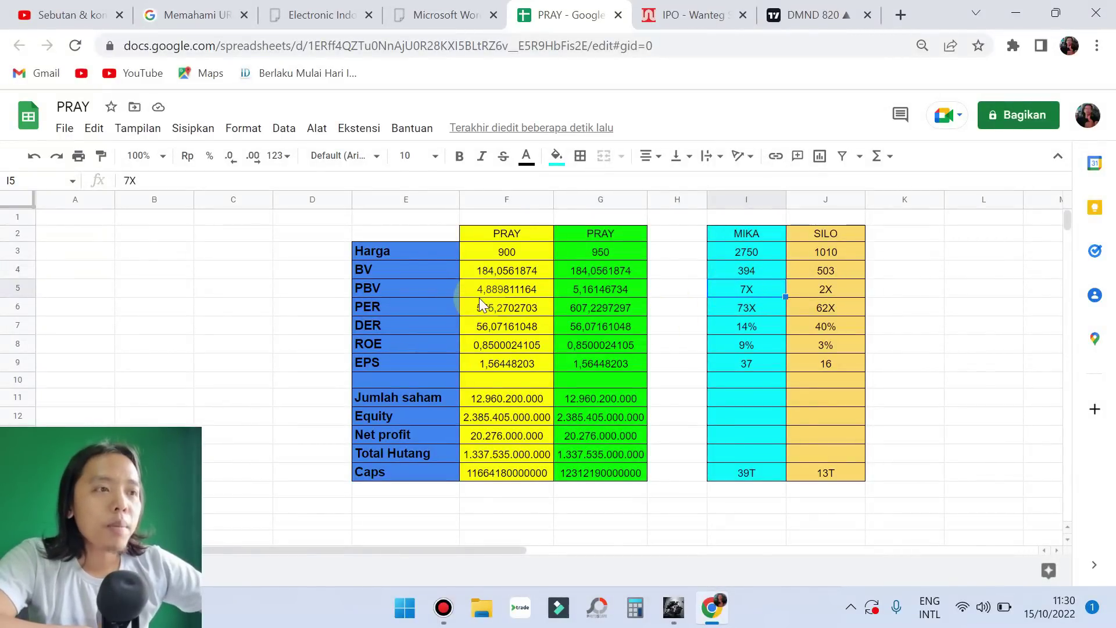
{"action": "left_click_drag", "start_coordinate": [480, 293], "coordinate": [612, 290]}
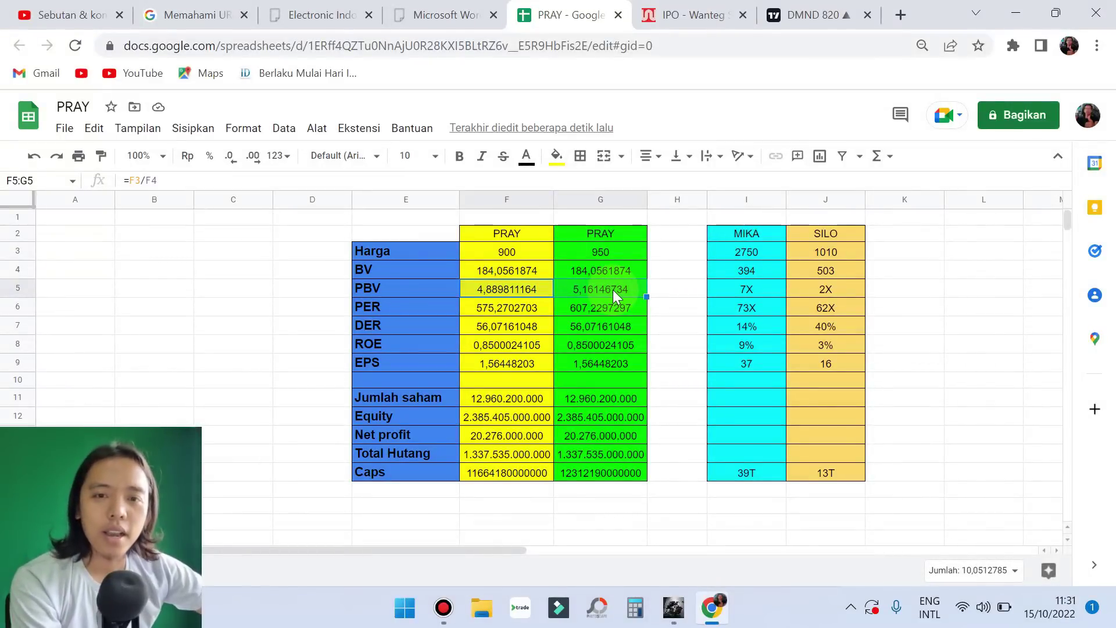
{"action": "left_click", "coordinate": [750, 292]}
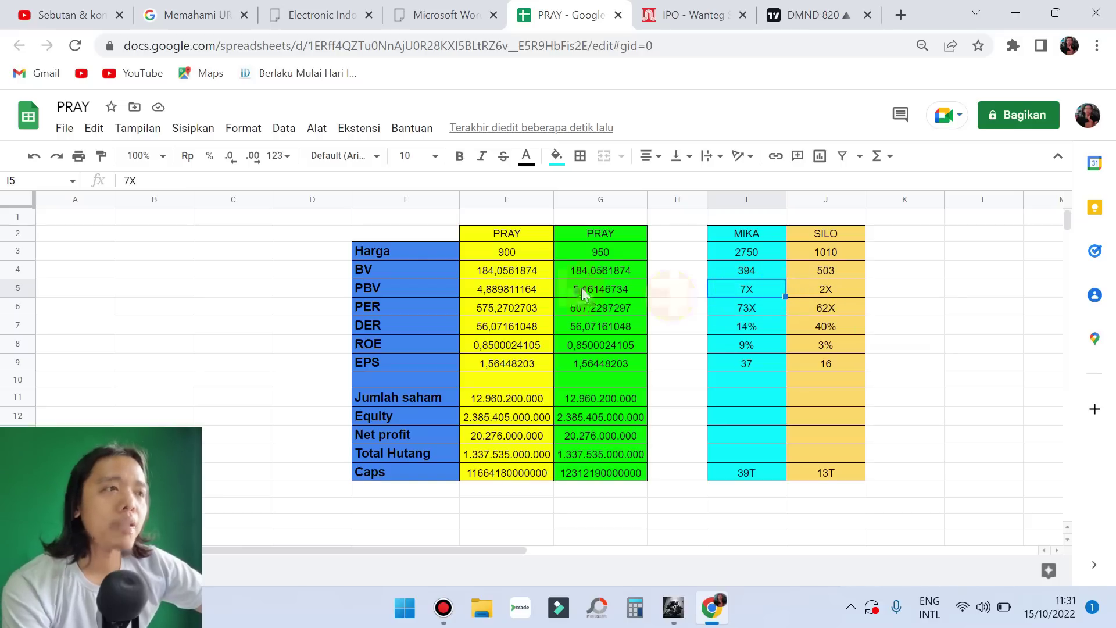
{"action": "left_click", "coordinate": [599, 293]}
{"action": "left_click", "coordinate": [538, 294]}
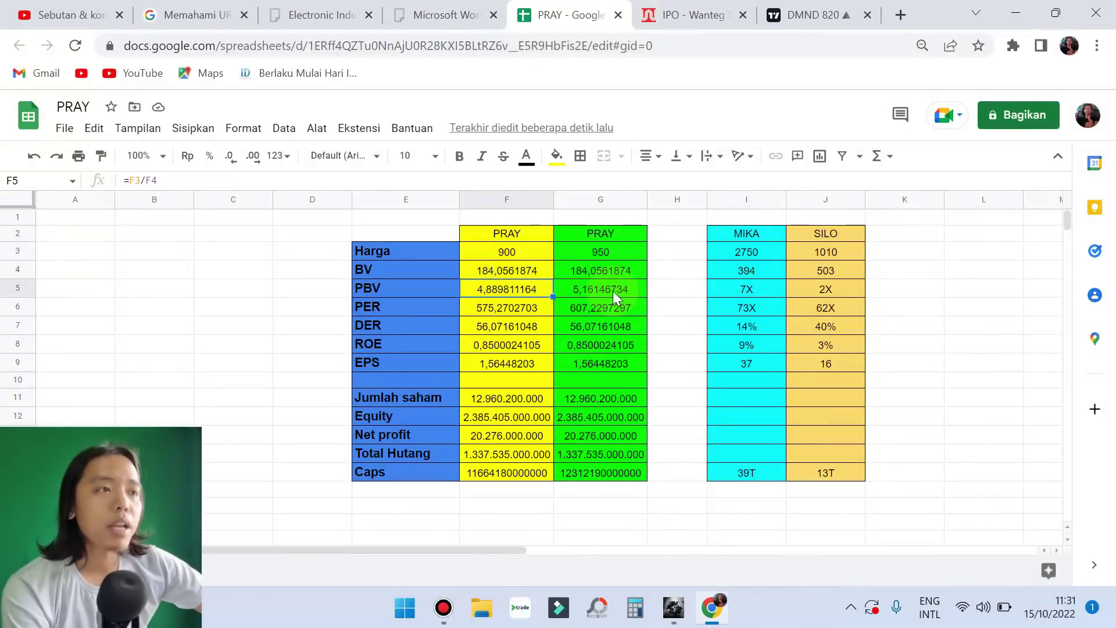
{"action": "left_click", "coordinate": [807, 294]}
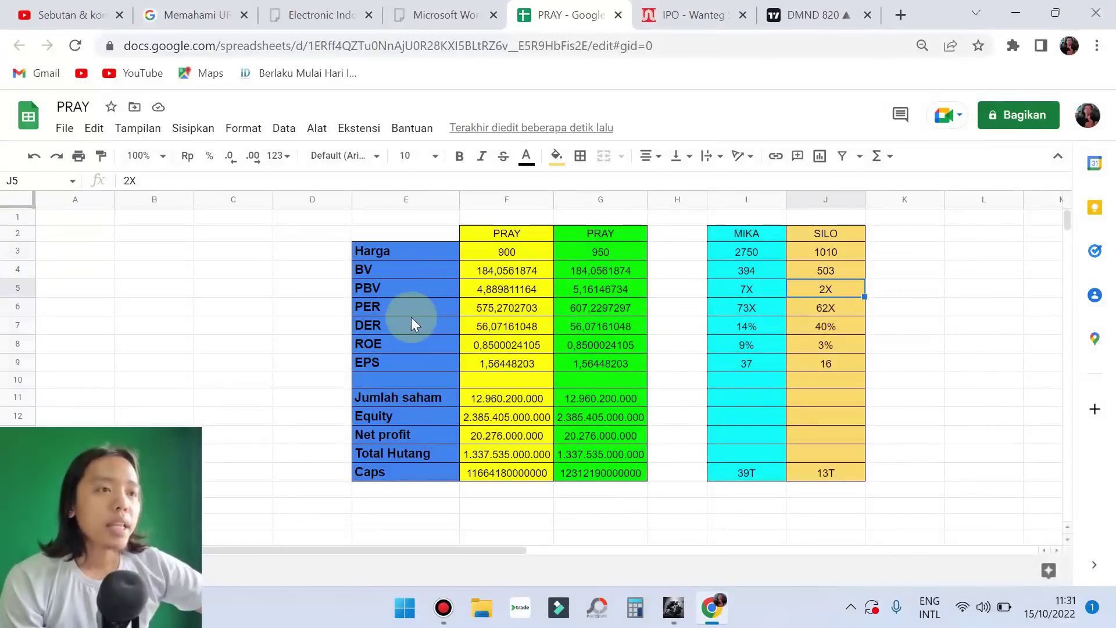
- Compare the PER of both PRAY columns with the PER of MIKA and SILO
{"action": "left_click_drag", "start_coordinate": [399, 308], "coordinate": [608, 308]}
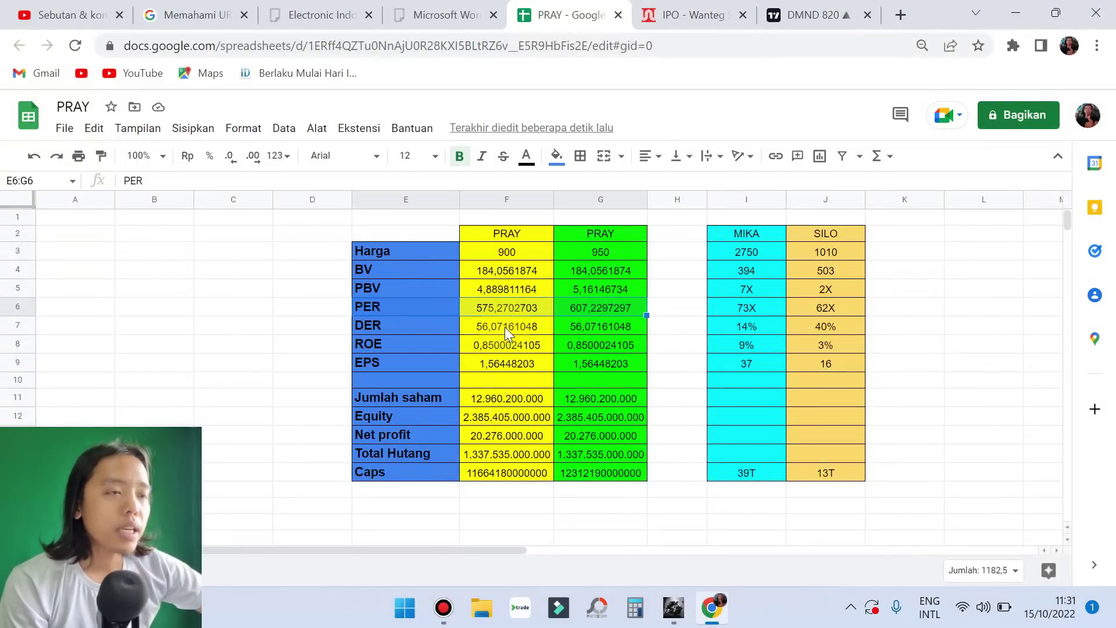
{"action": "left_click", "coordinate": [742, 310]}
{"action": "left_click", "coordinate": [818, 308]}
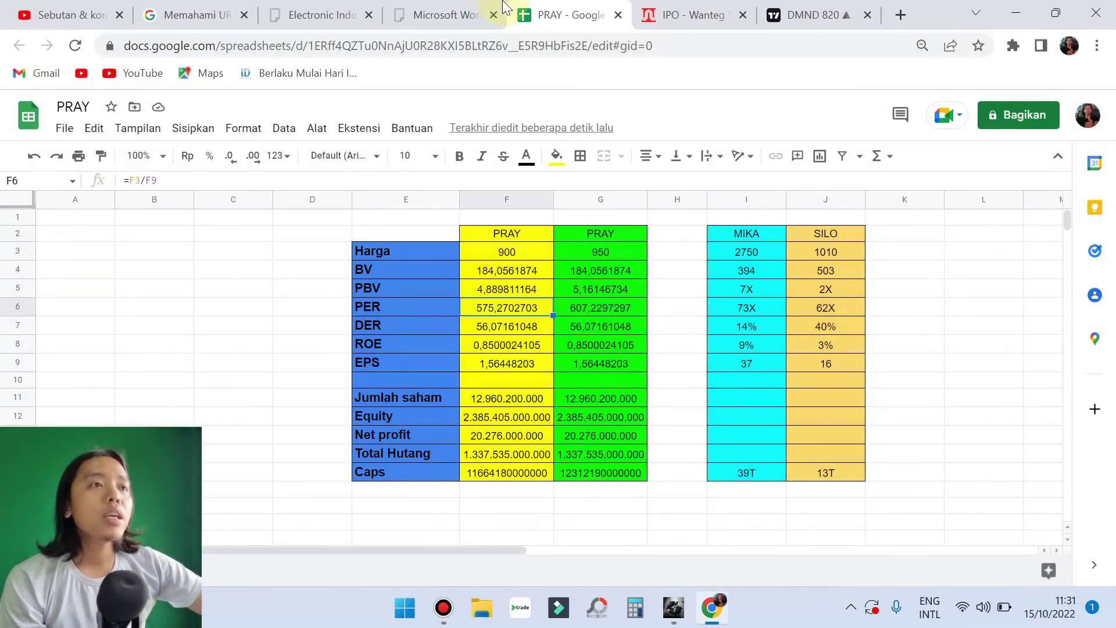
- Check the April 2022 and 2021 period profit in the prospectus, and return to the spreadsheet to inspect PRAY's DER formula
{"action": "left_click", "coordinate": [468, 13]}
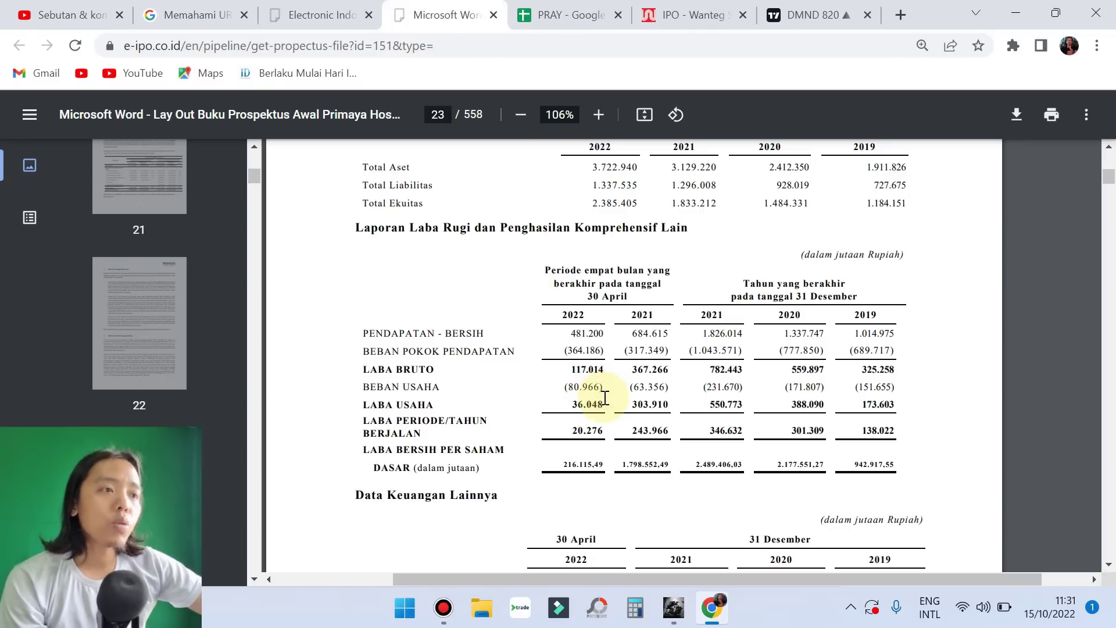
{"action": "left_click", "coordinate": [584, 431]}
{"action": "double_click", "coordinate": [663, 432]}
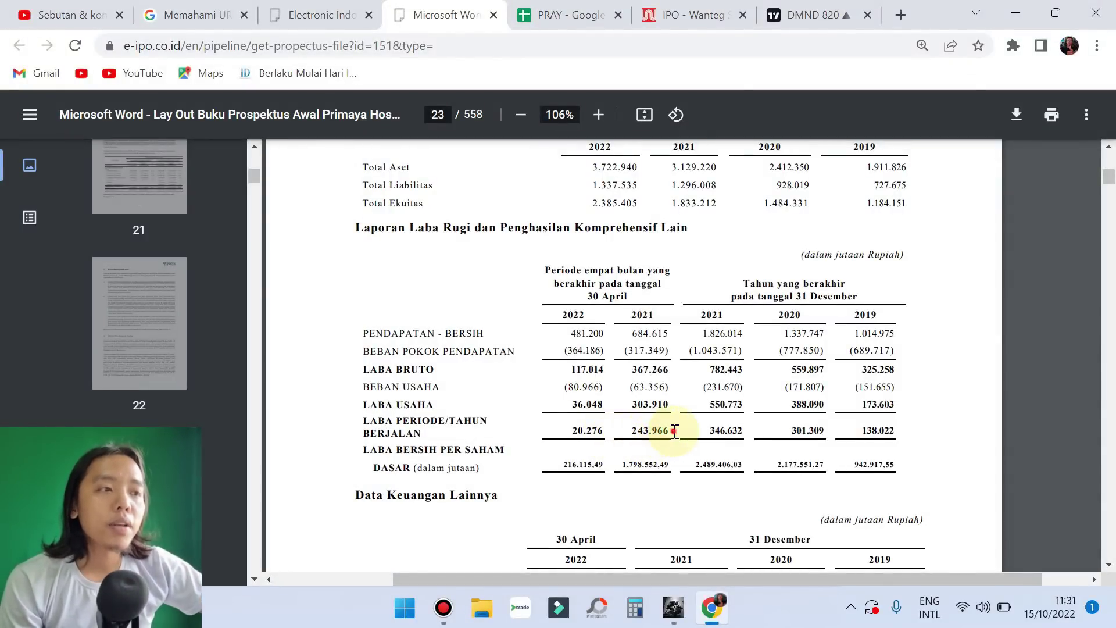
{"action": "left_click", "coordinate": [802, 11]}
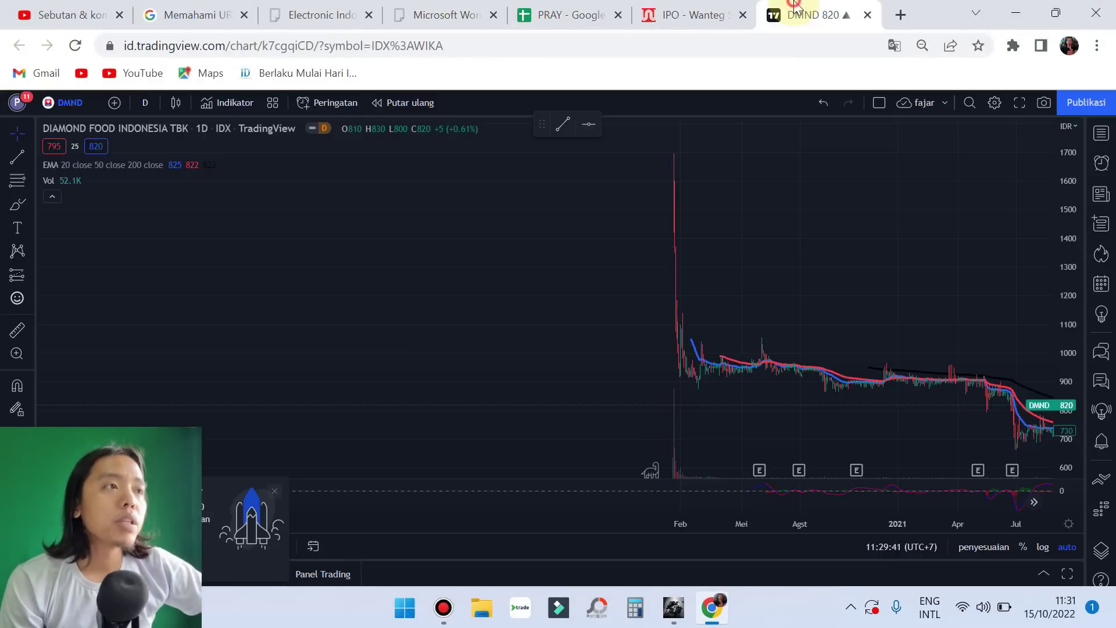
{"action": "left_click", "coordinate": [674, 7]}
{"action": "left_click", "coordinate": [605, 10]}
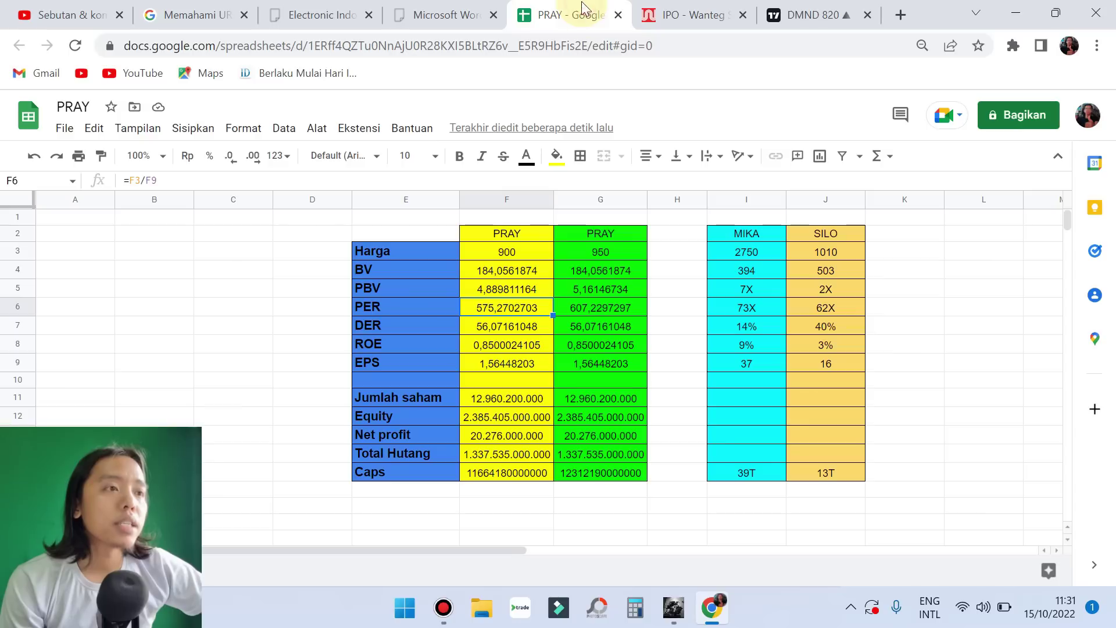
{"action": "left_click", "coordinate": [497, 328]}
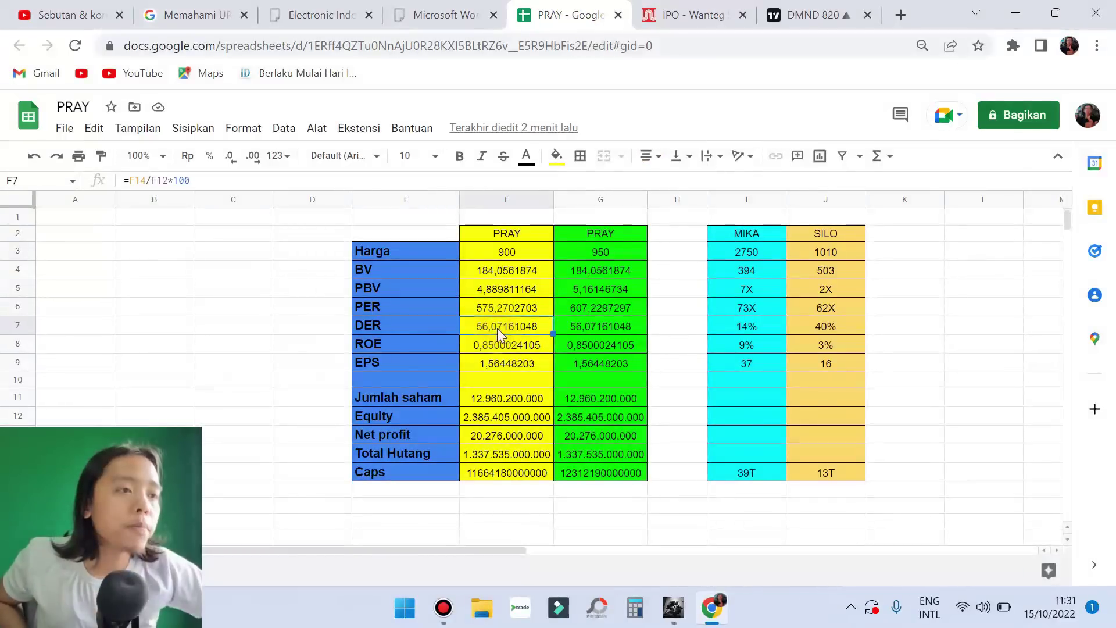
{"action": "left_click", "coordinate": [507, 437]}
{"action": "left_click", "coordinate": [134, 180]}
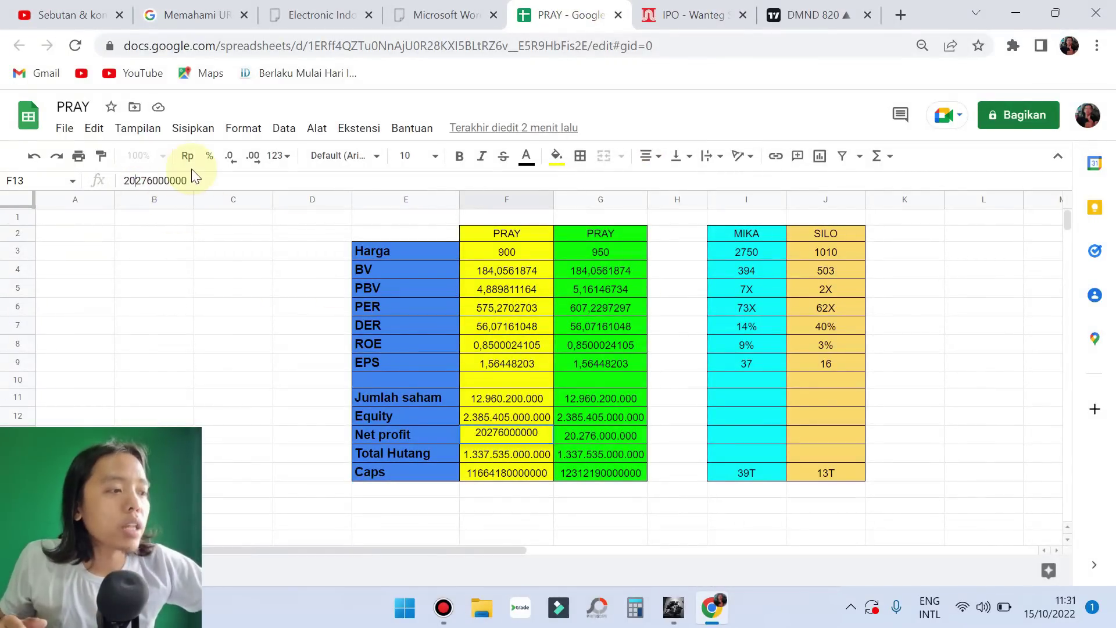
{"action": "type", "text": "0"}
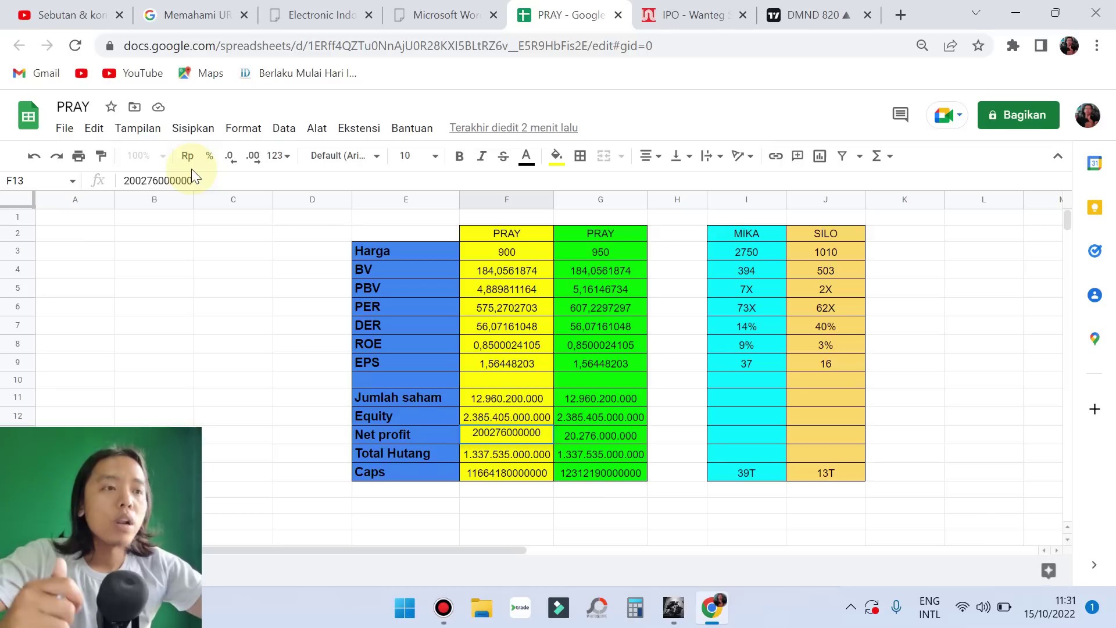
{"action": "left_click", "coordinate": [691, 454]}
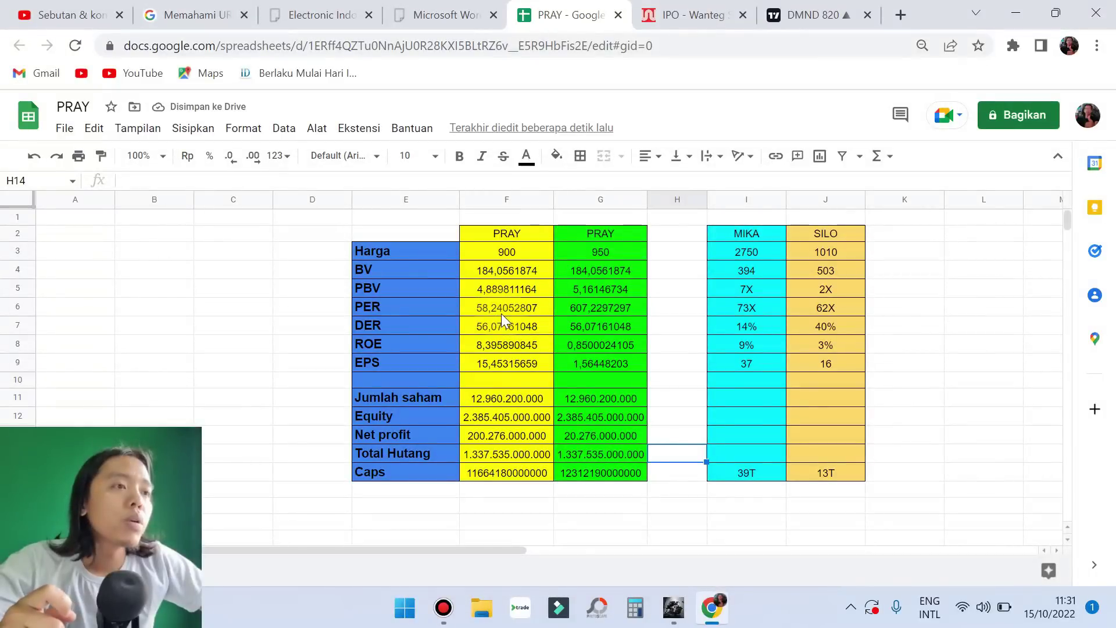
{"action": "left_click", "coordinate": [503, 435]}
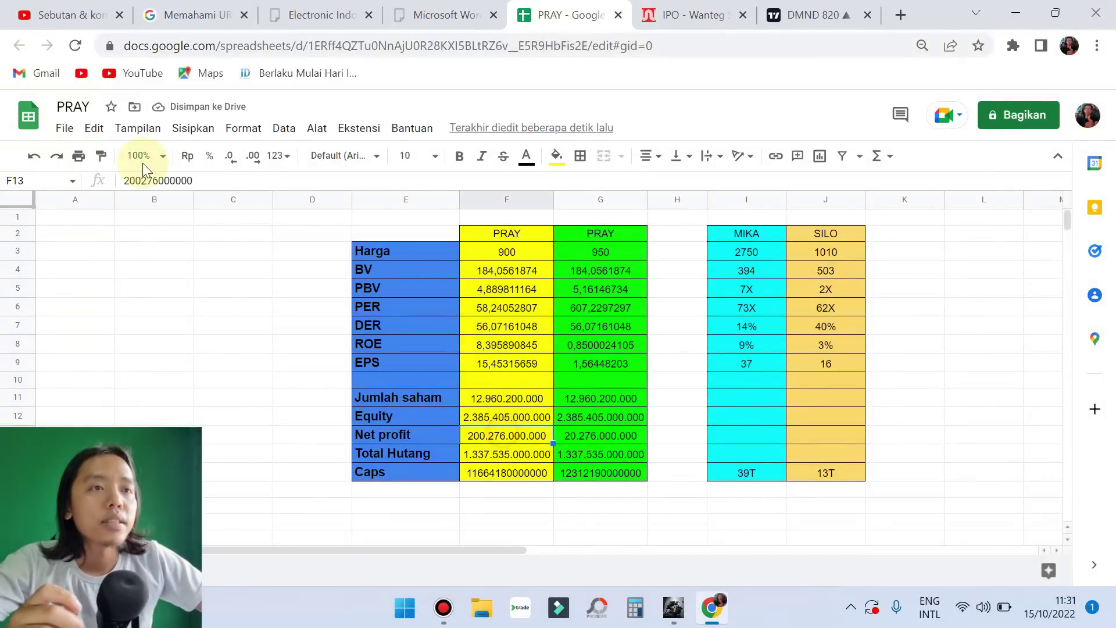
{"action": "left_click", "coordinate": [136, 185]}
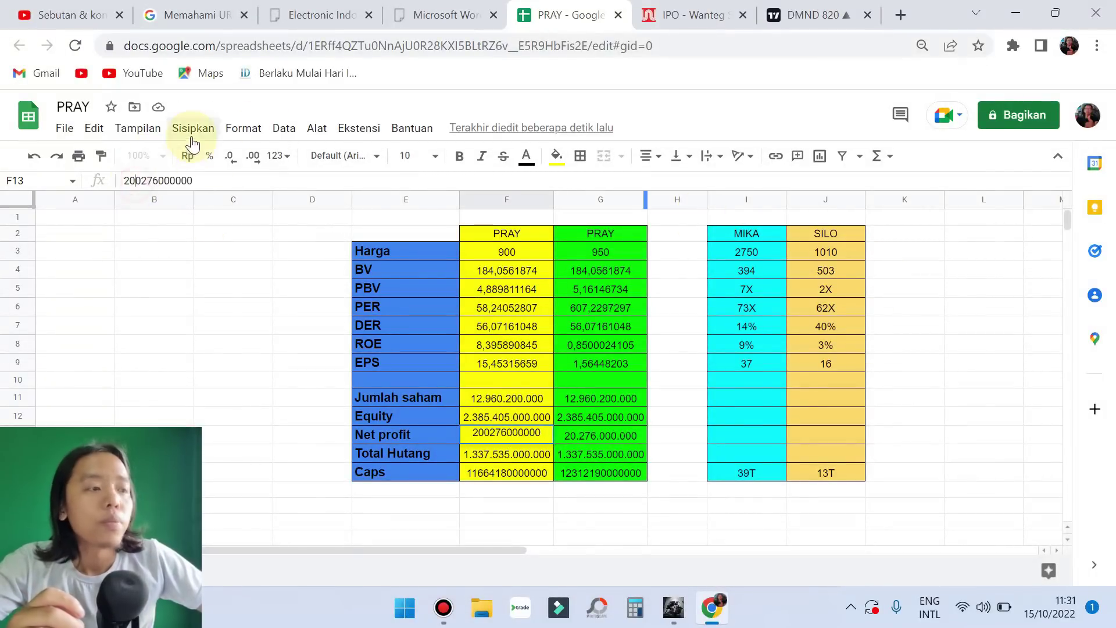
{"action": "key", "text": "BackSpace"}
{"action": "left_click", "coordinate": [511, 397]}
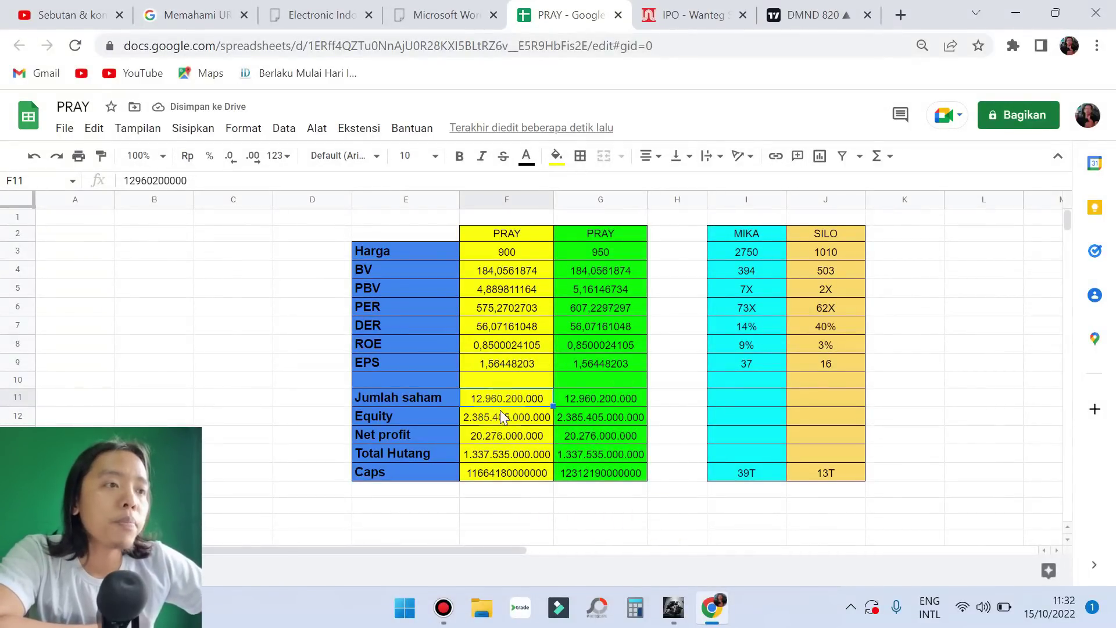
- Review PRAY's ROE and net profit, and compare the EPS of both PRAY columns with the EPS of MIKA
{"action": "left_click", "coordinate": [712, 617]}
{"action": "left_click", "coordinate": [712, 617]}
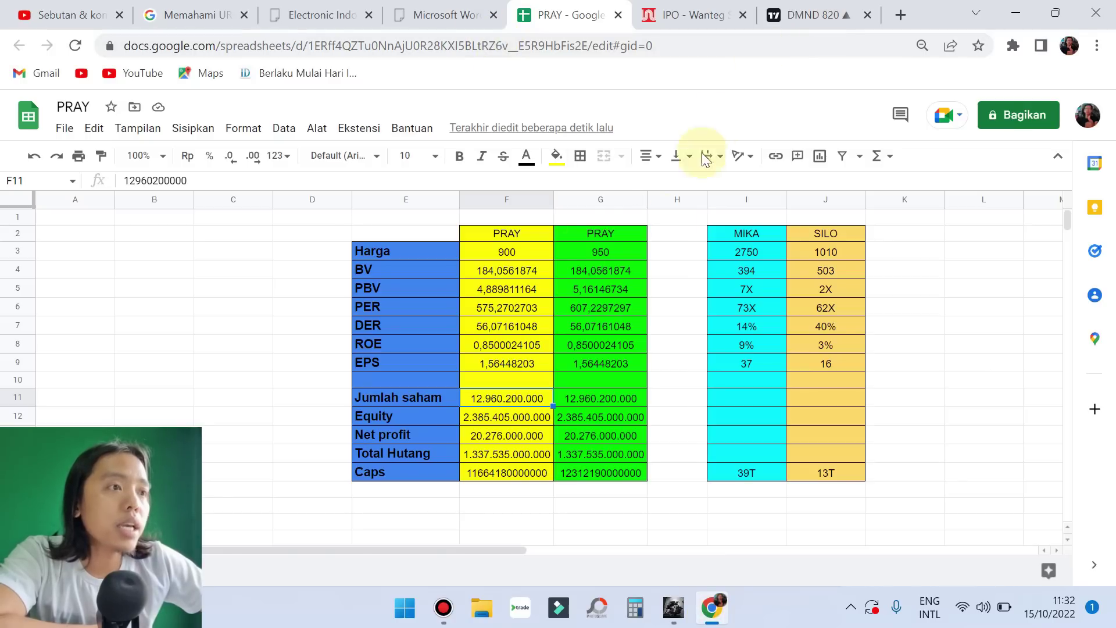
{"action": "left_click_drag", "start_coordinate": [503, 344], "coordinate": [588, 345]}
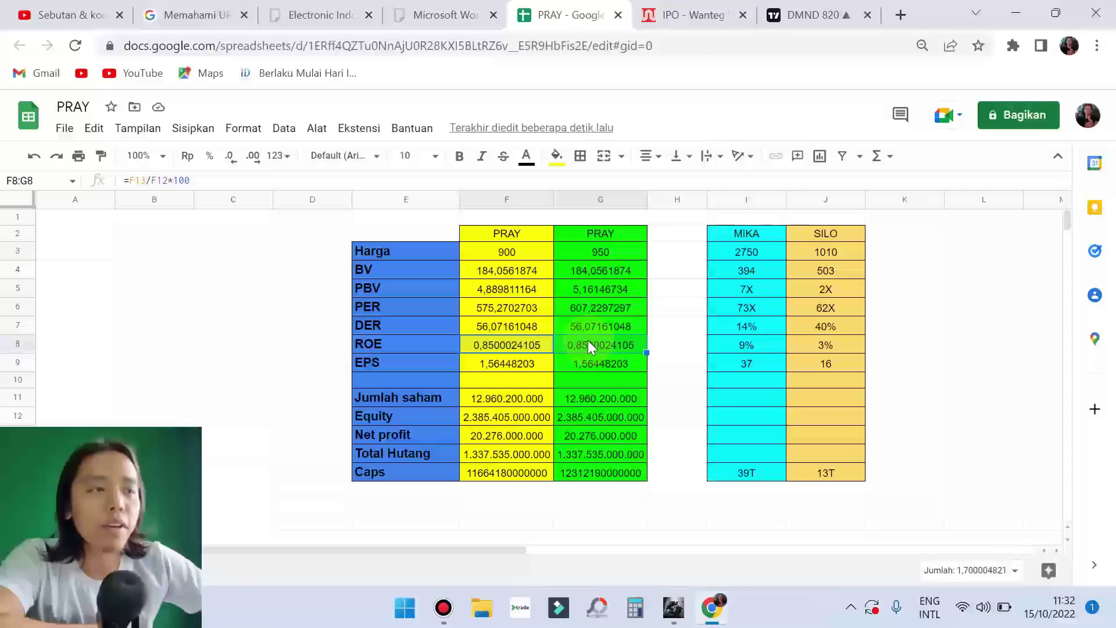
{"action": "left_click", "coordinate": [531, 439]}
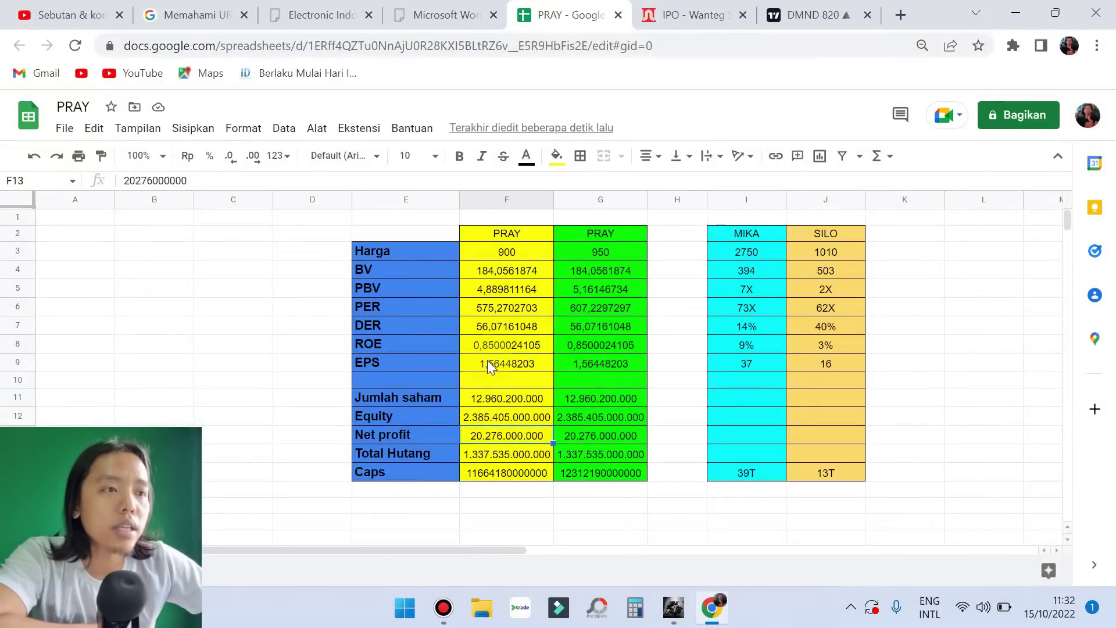
{"action": "left_click", "coordinate": [489, 363]}
{"action": "left_click", "coordinate": [587, 364]}
{"action": "left_click", "coordinate": [772, 360]}
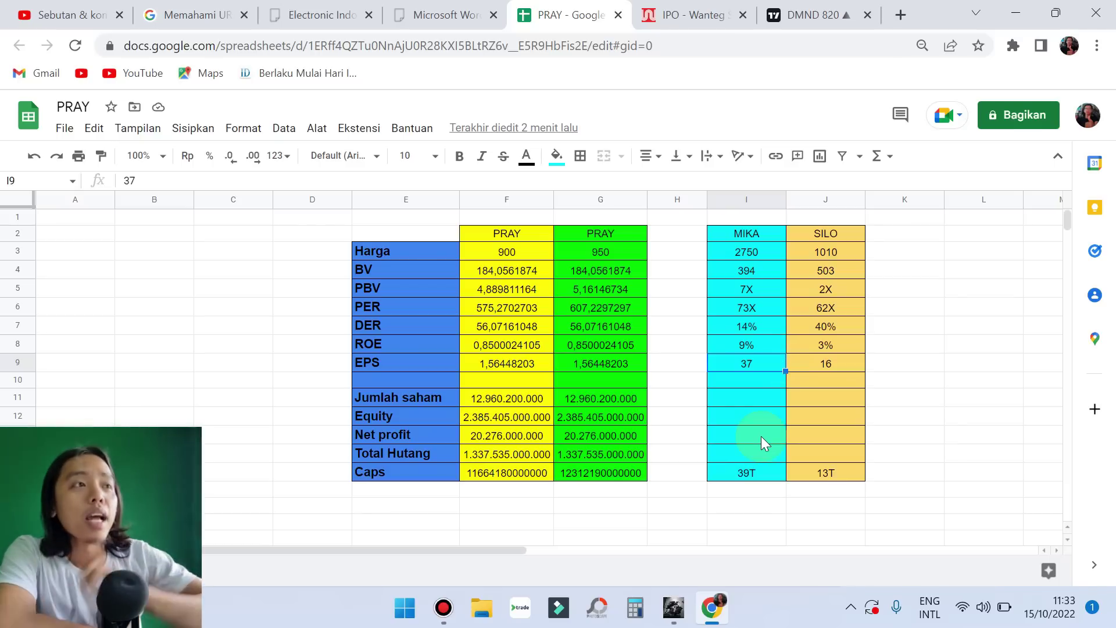
- Switch to TradingView and load the daily chart of MTMH (Murni Sadar Tbk) to examine its price history from May 2022
{"action": "left_click", "coordinate": [797, 8]}
{"action": "left_click", "coordinate": [58, 106]}
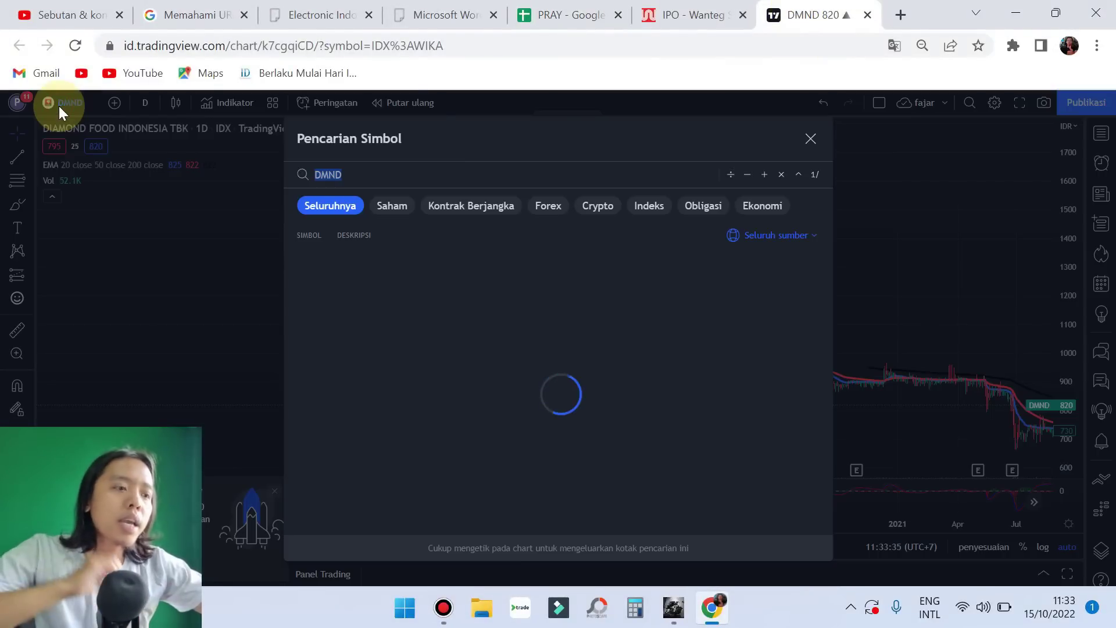
{"action": "type", "text": "MTMH"}
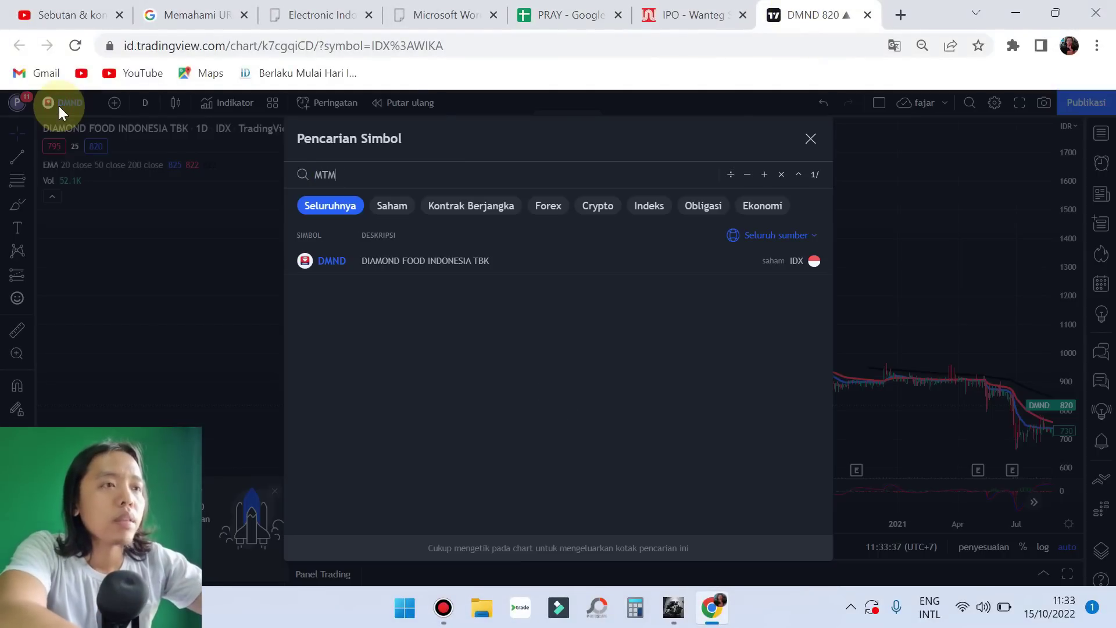
{"action": "left_click", "coordinate": [424, 257]}
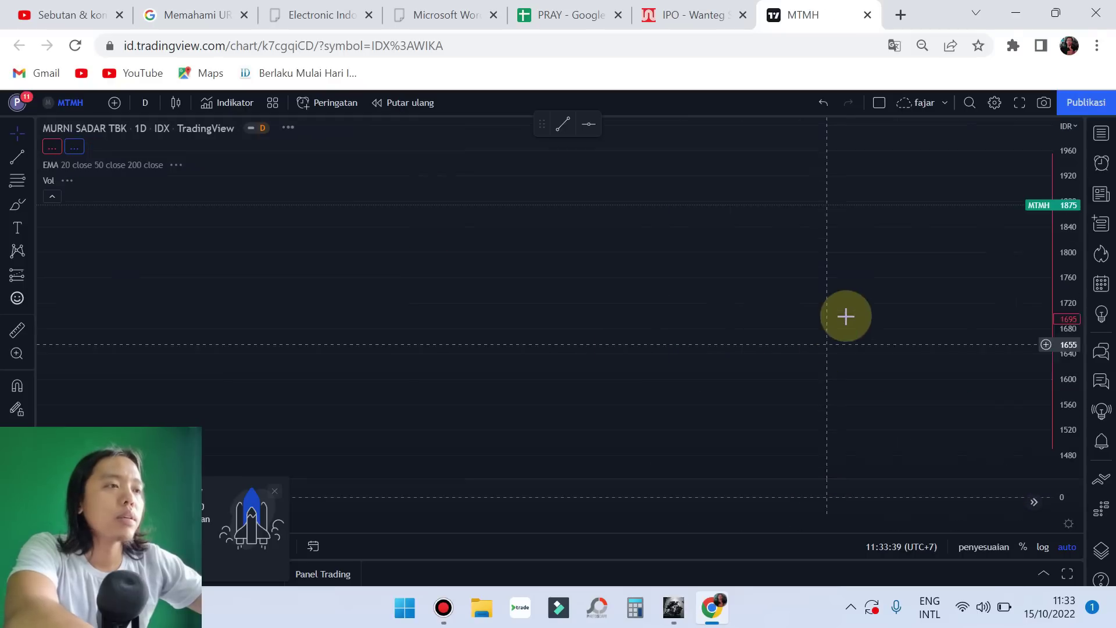
{"action": "scroll", "coordinate": [504, 339], "scroll_direction": "up", "scroll_amount": 5}
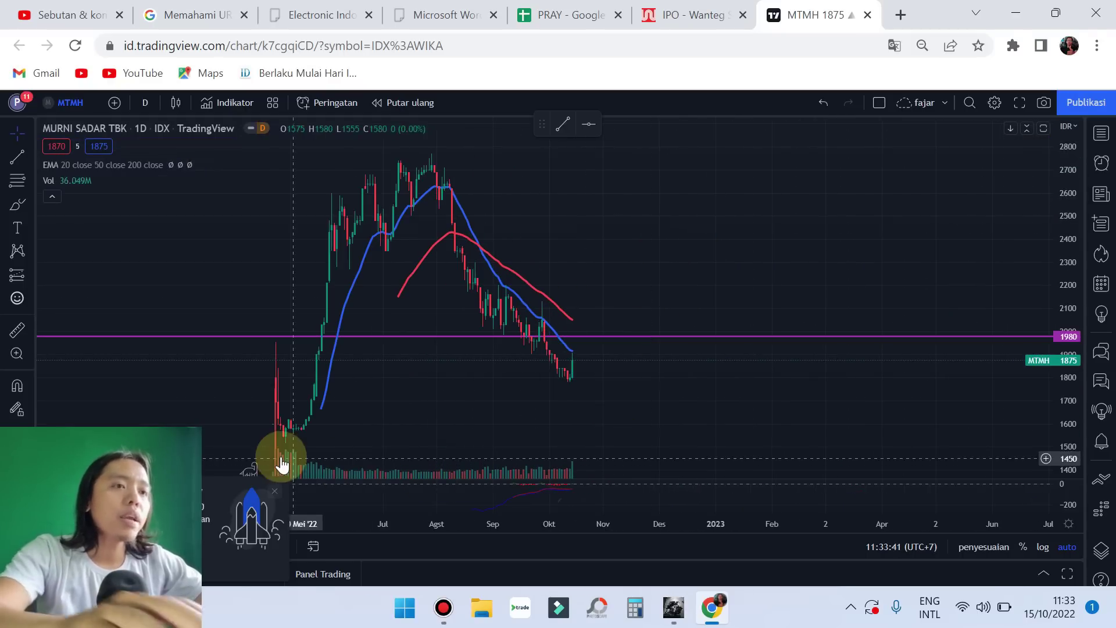